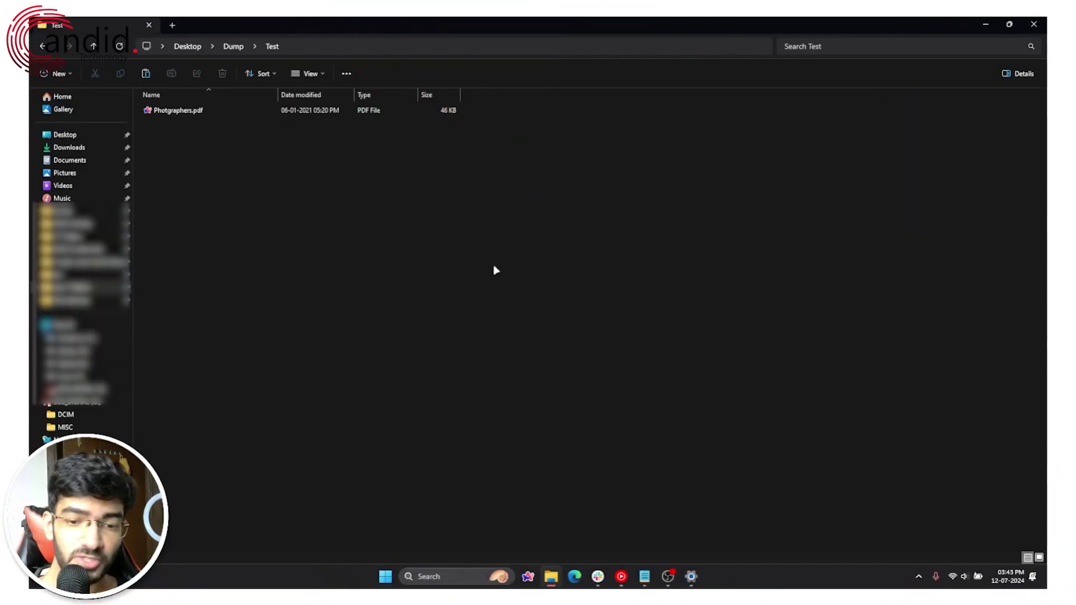
Search the web for 'recuva' in Edge and open the CCleaner Download Recuva page.
key(super+3)
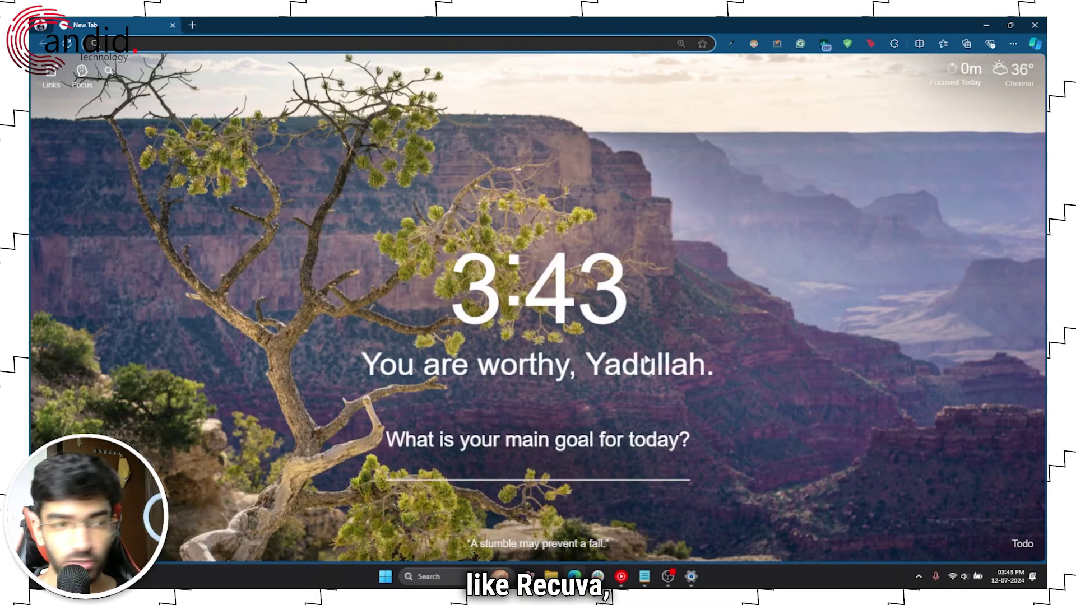
text(recuv)
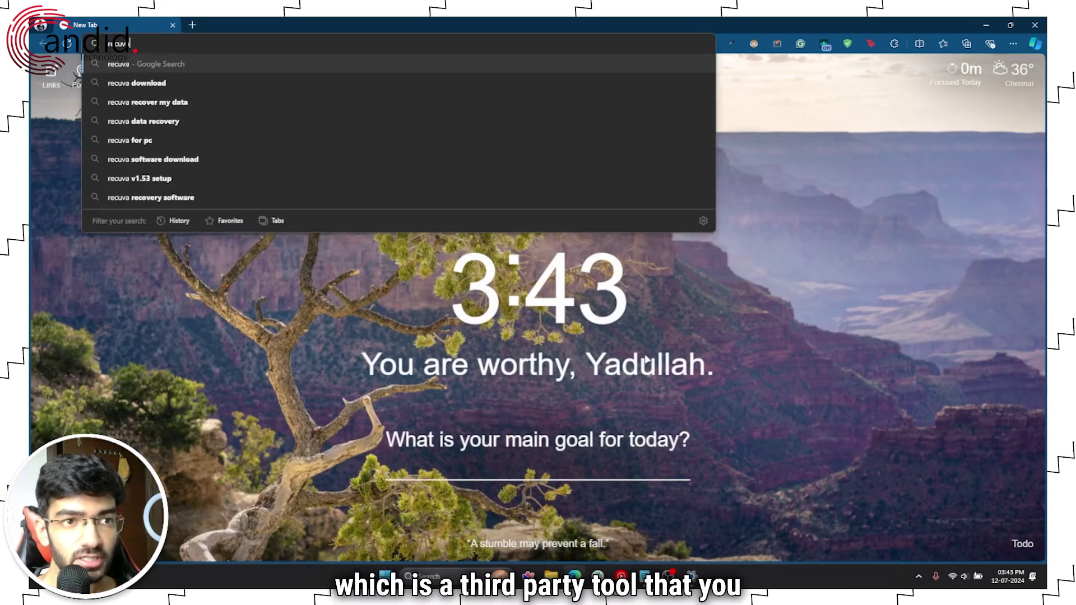
text(a)
key(Return)
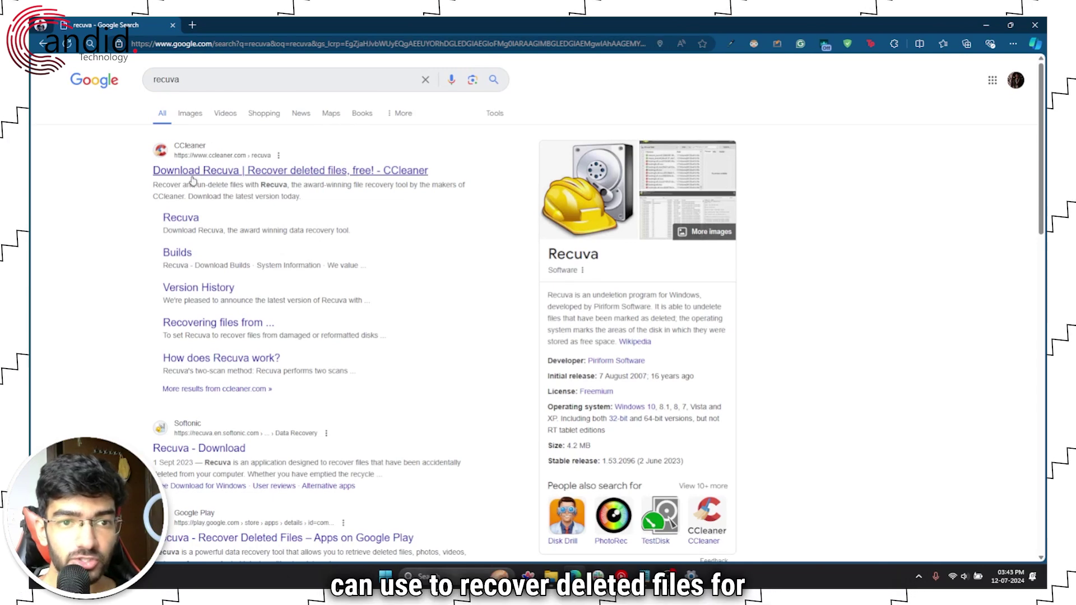
click(192, 176)
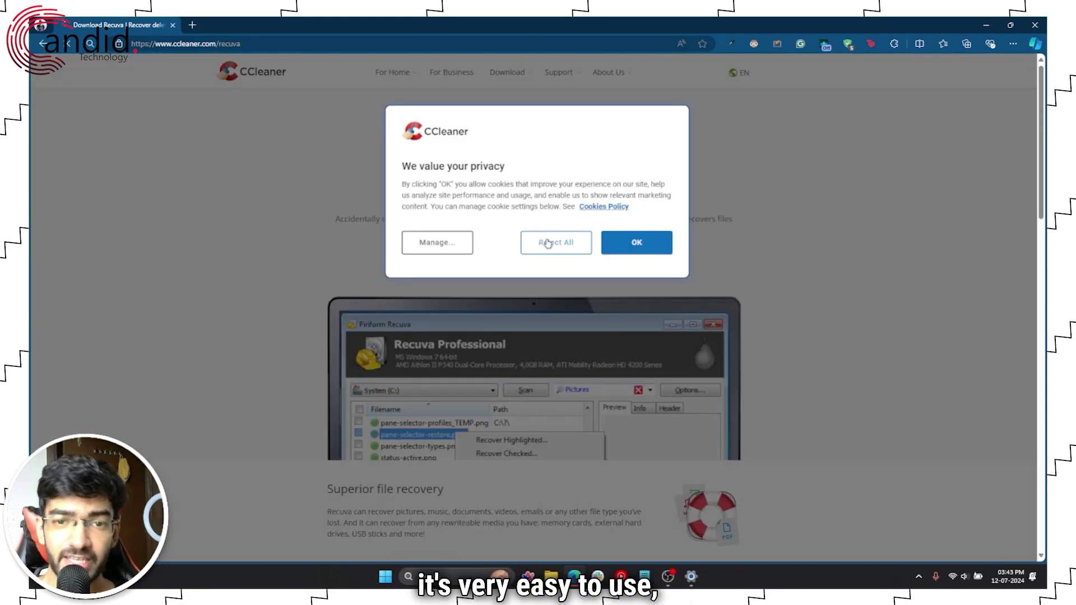
Accept the cookie notice and scroll through the Recuva download page.
click(637, 242)
scroll(580, 367, down, 3)
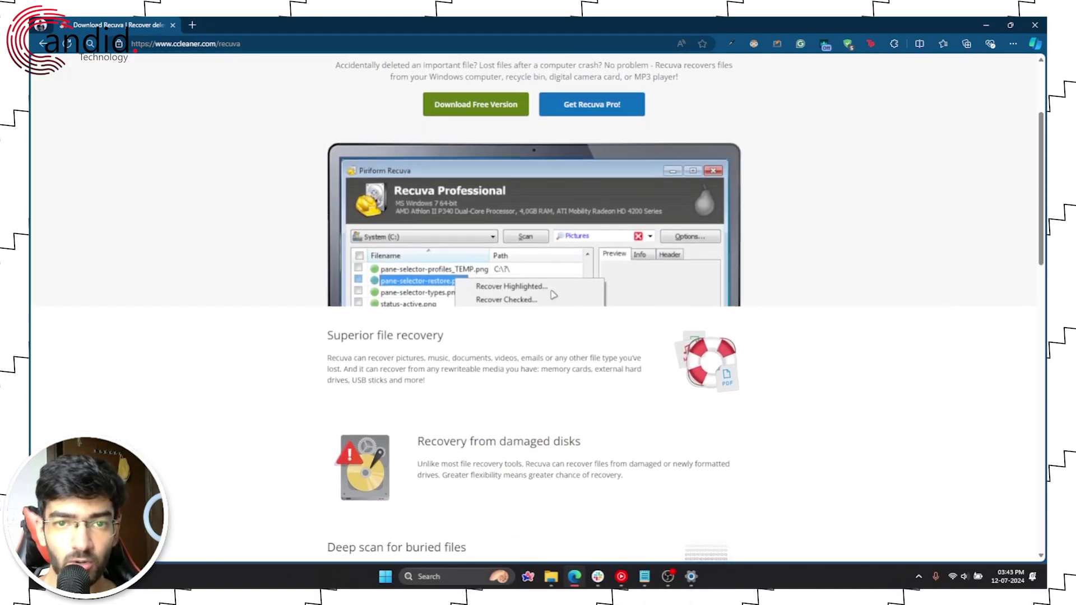
scroll(645, 353, up, 3)
scroll(693, 338, down, 1)
scroll(694, 337, down, 5)
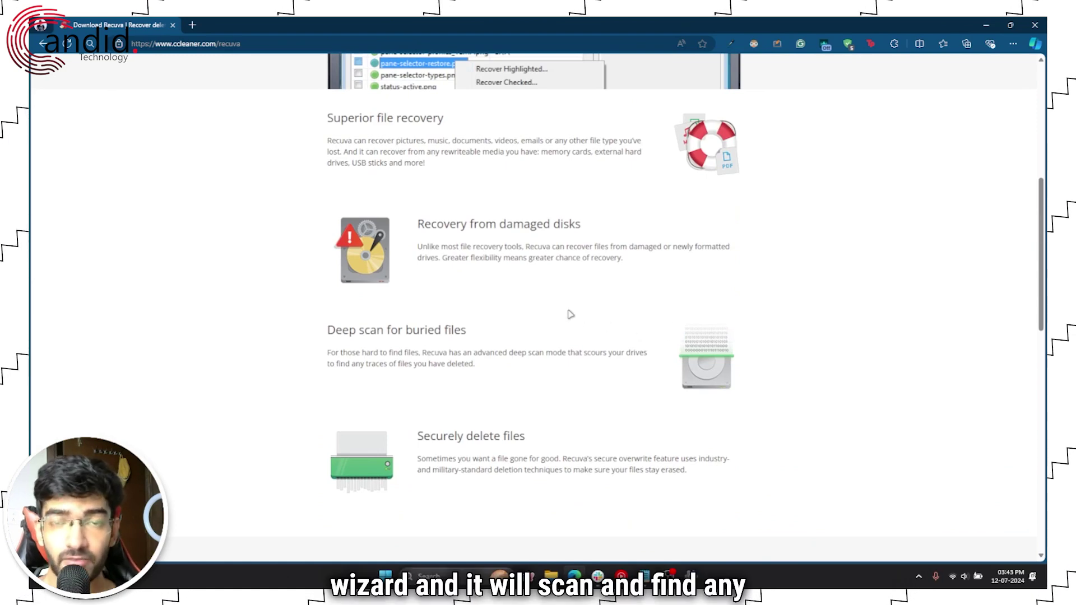
scroll(613, 334, up, 6)
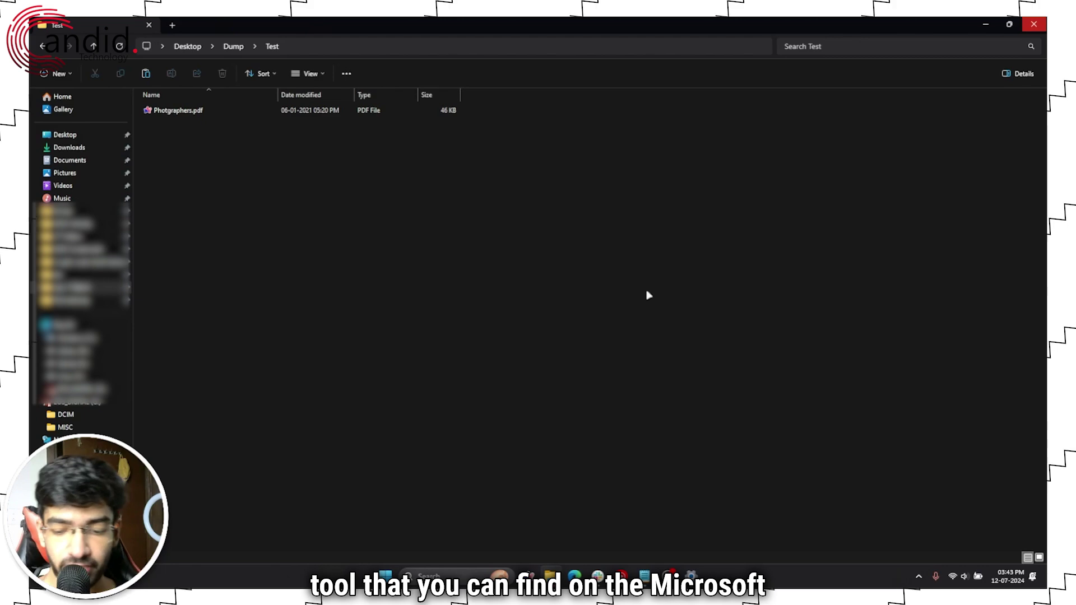
Find Microsoft Store through Windows search and launch it.
key(super)
text(m)
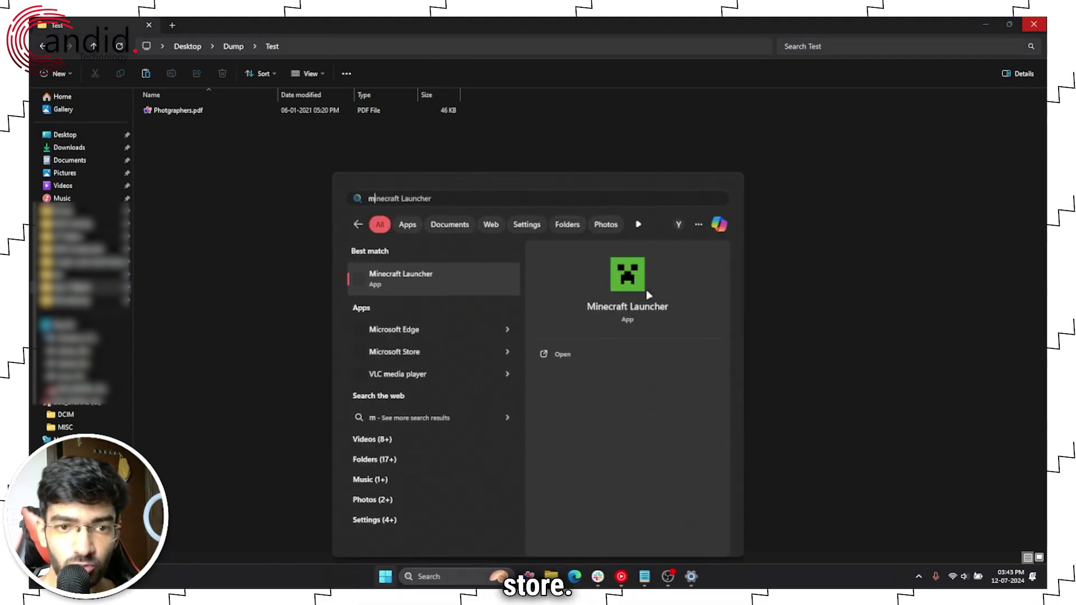
key(BackSpace)
text(sotr)
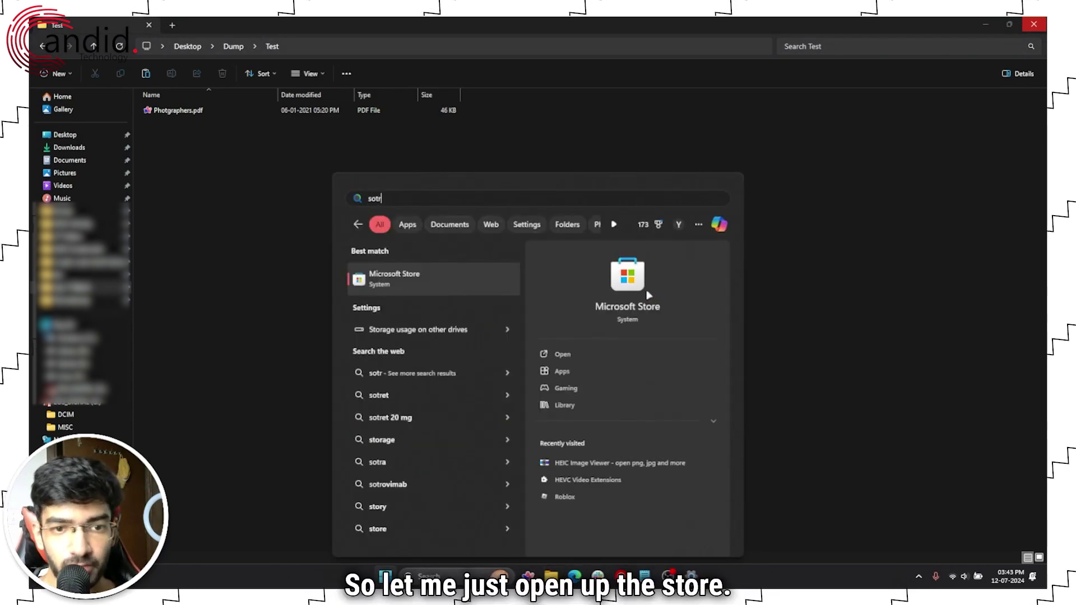
click(444, 281)
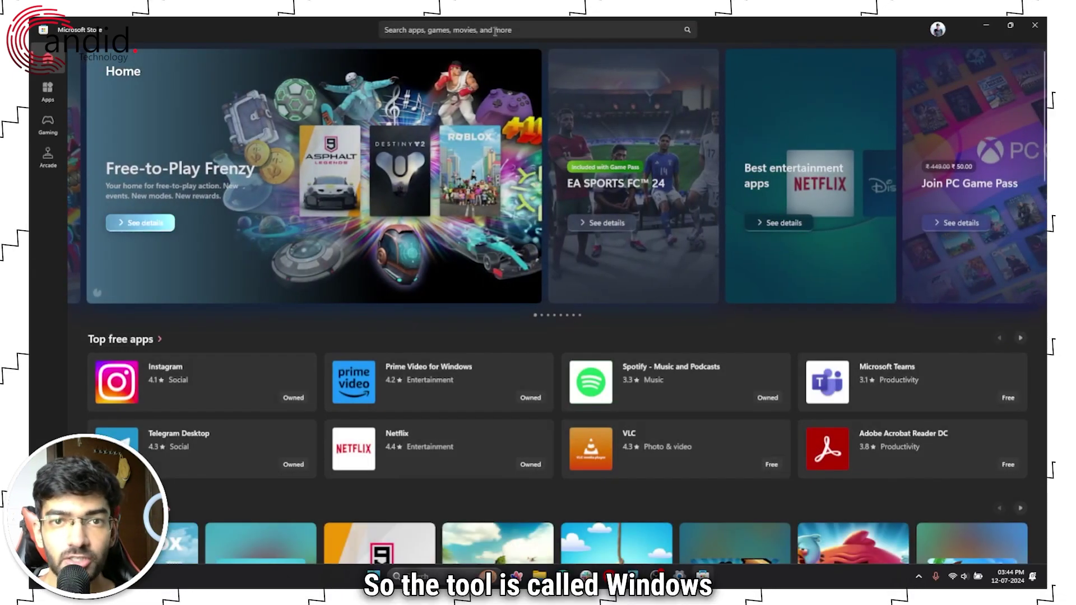
Search the Store for 'Windows File Rec' to list Windows File Recovery.
click(495, 30)
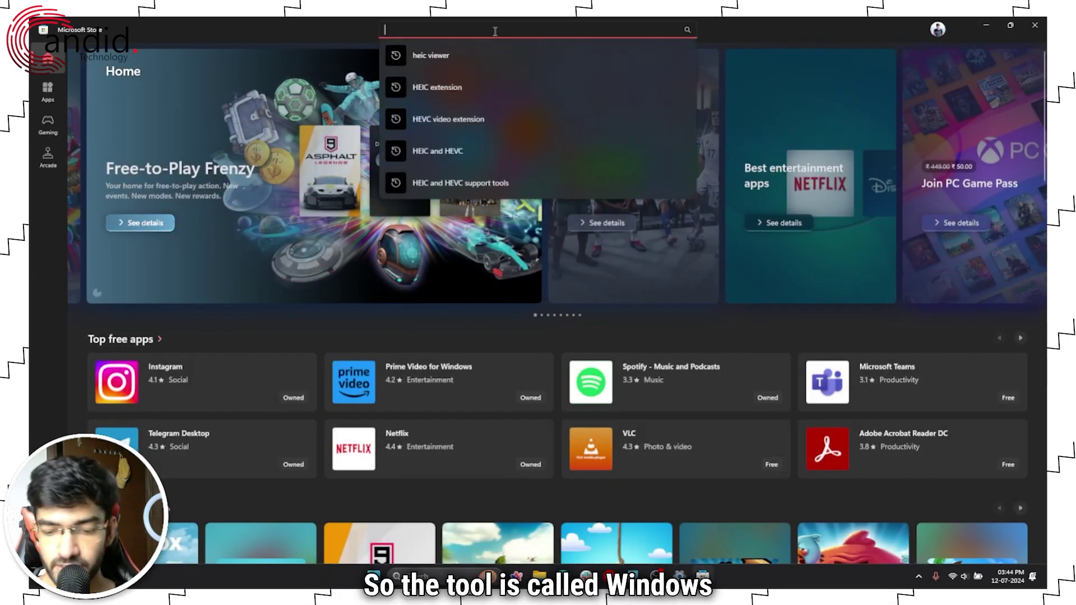
text(Windows File Recovery)
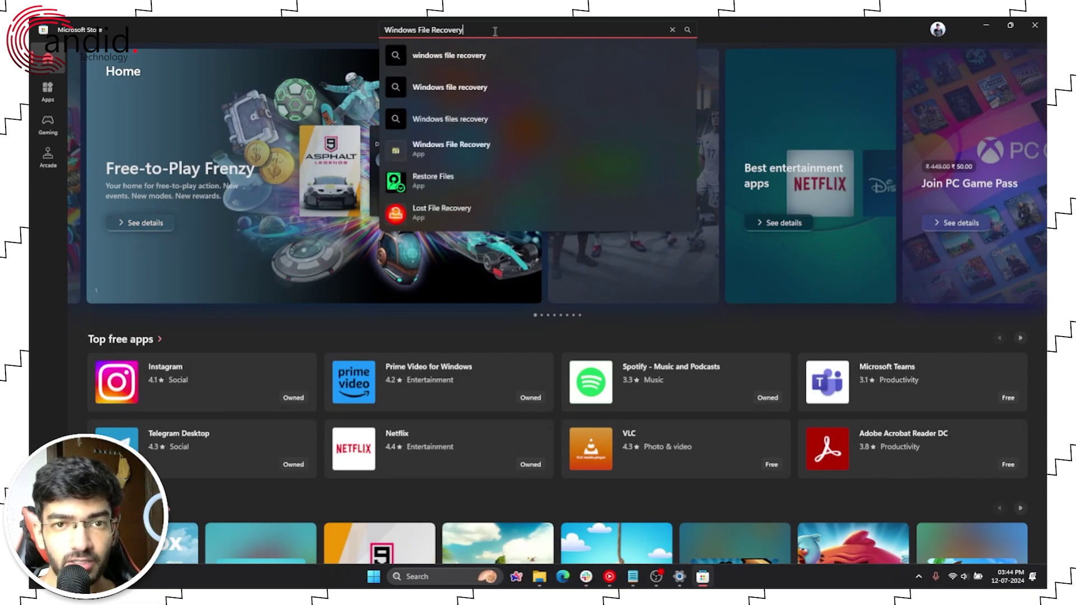
key(Return)
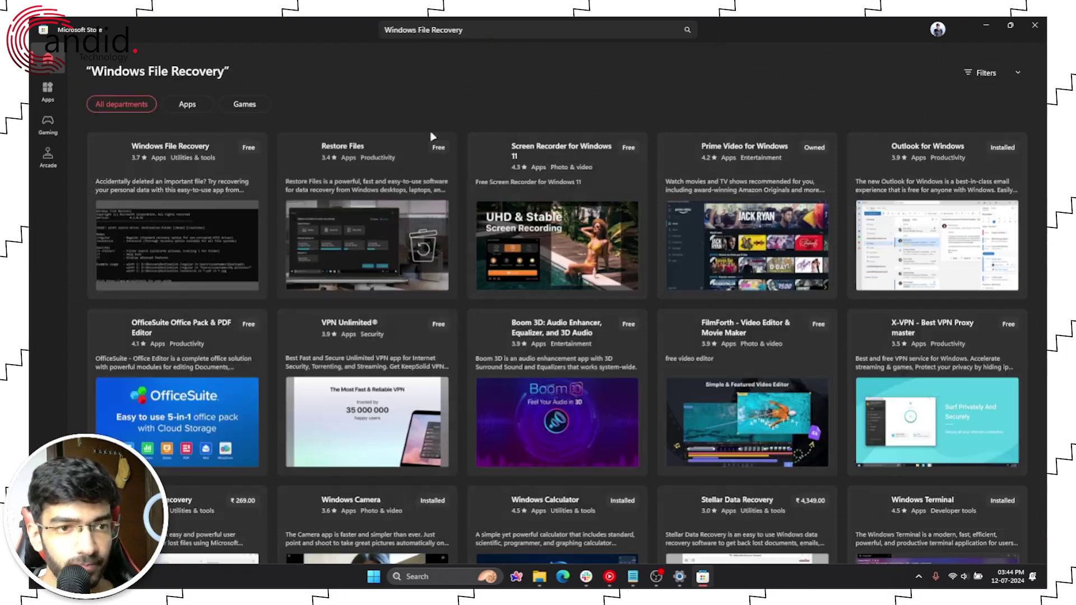
Open the Windows File Recovery product page and start its installation with Get.
click(167, 175)
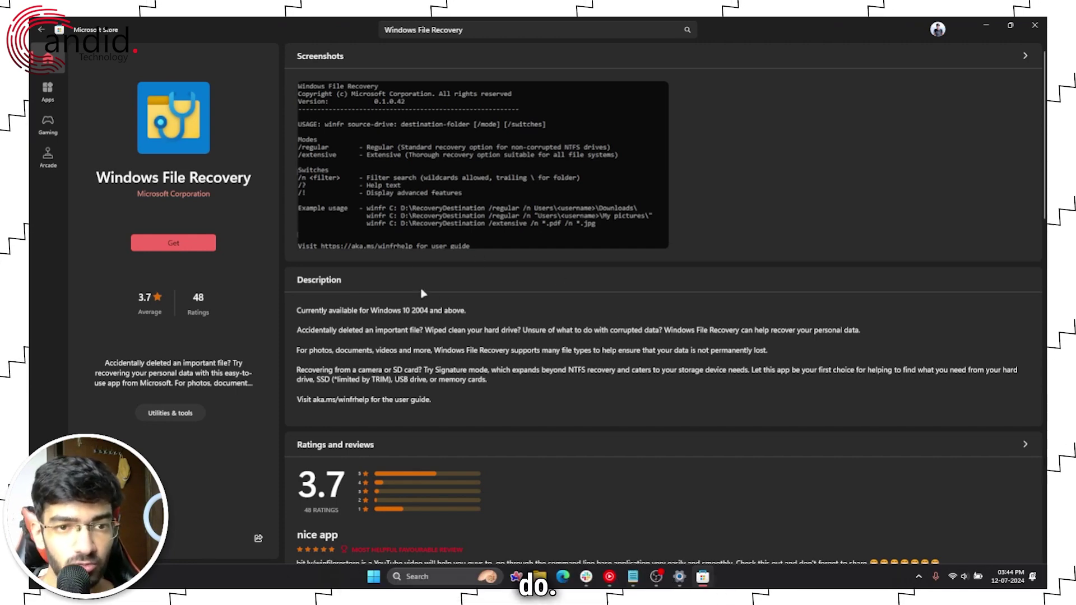
click(197, 247)
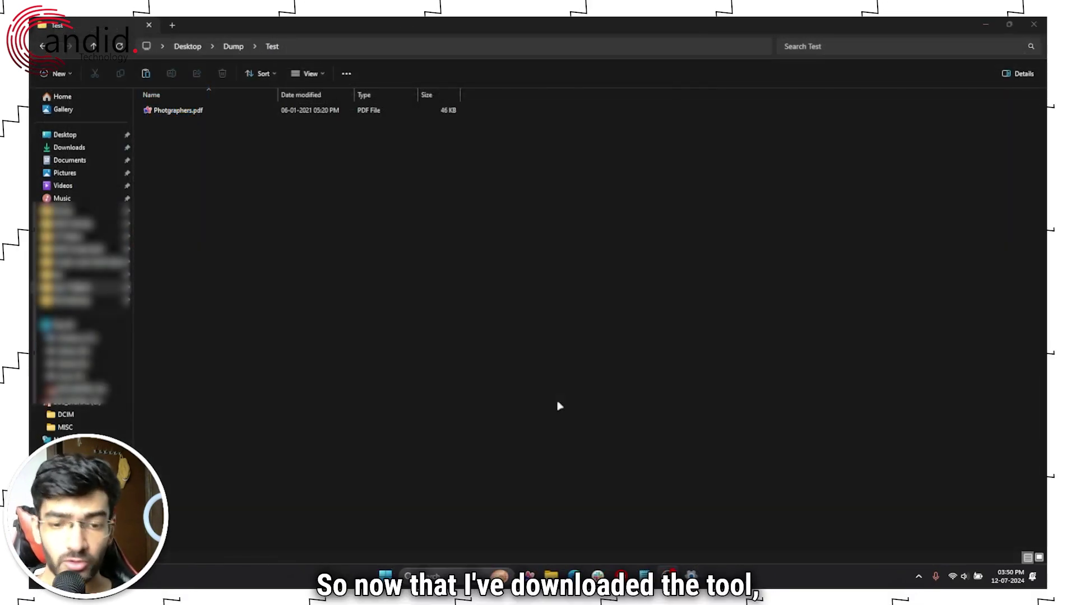
Launch Windows File Recovery as administrator and move its restored window beside File Explorer.
key(super)
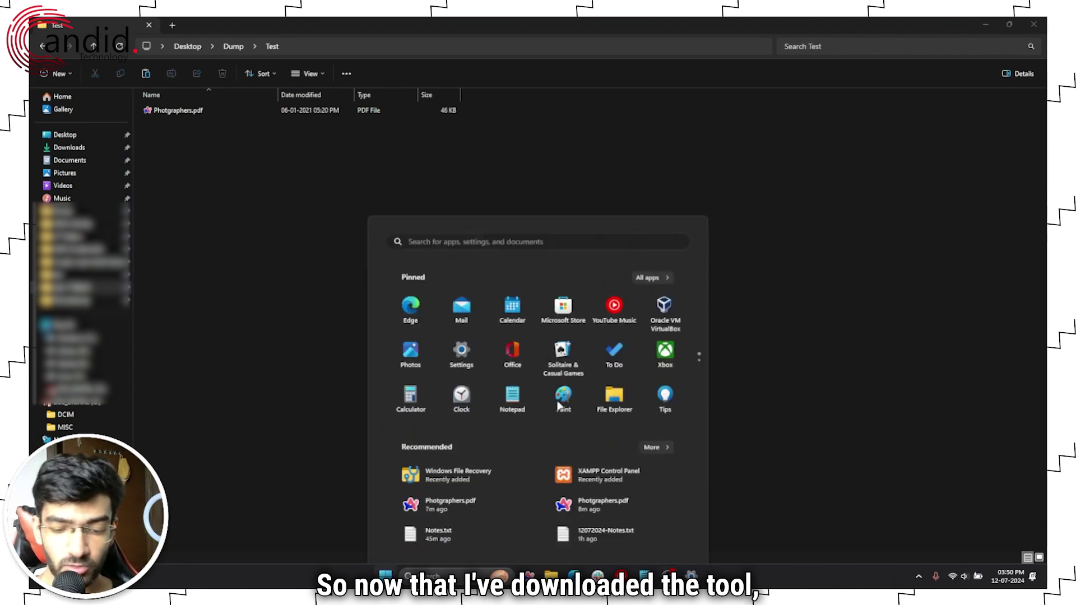
text(windows security)
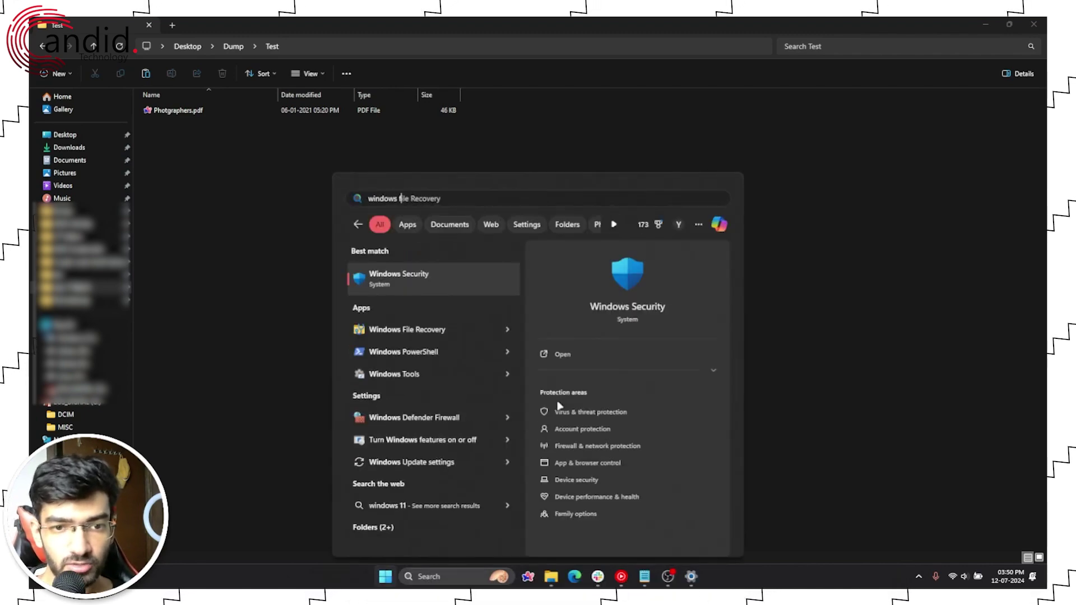
text(file)
click(423, 282)
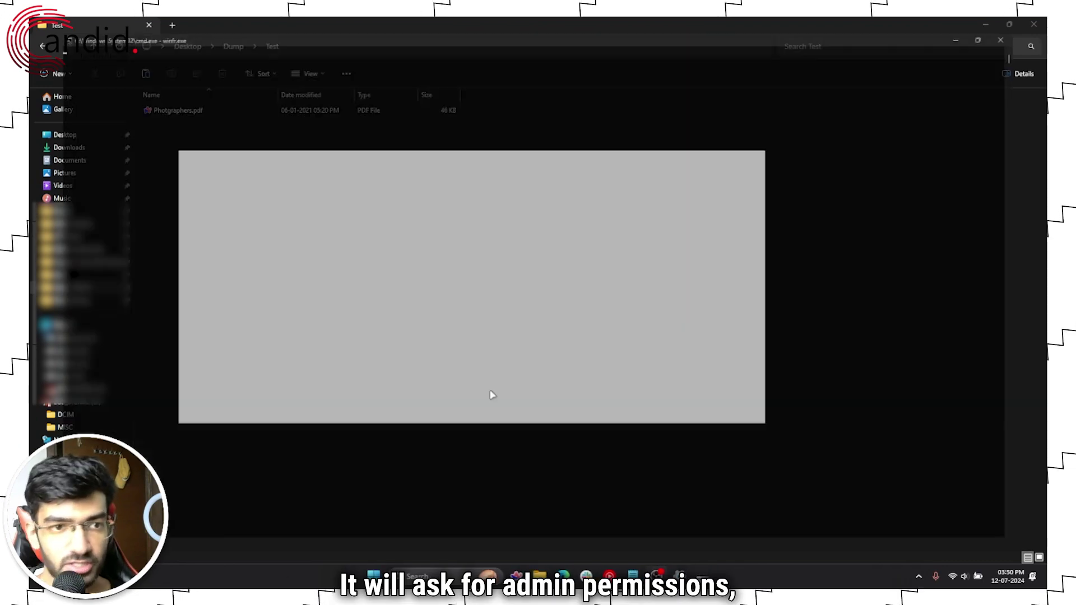
click(492, 395)
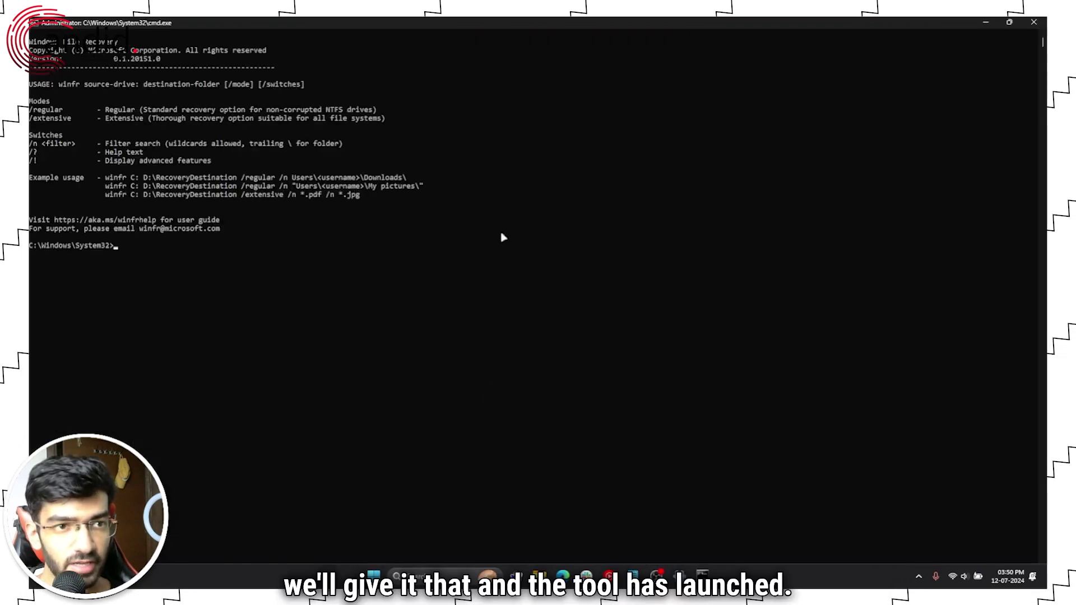
click(1008, 27)
drag(428, 154, 644, 147)
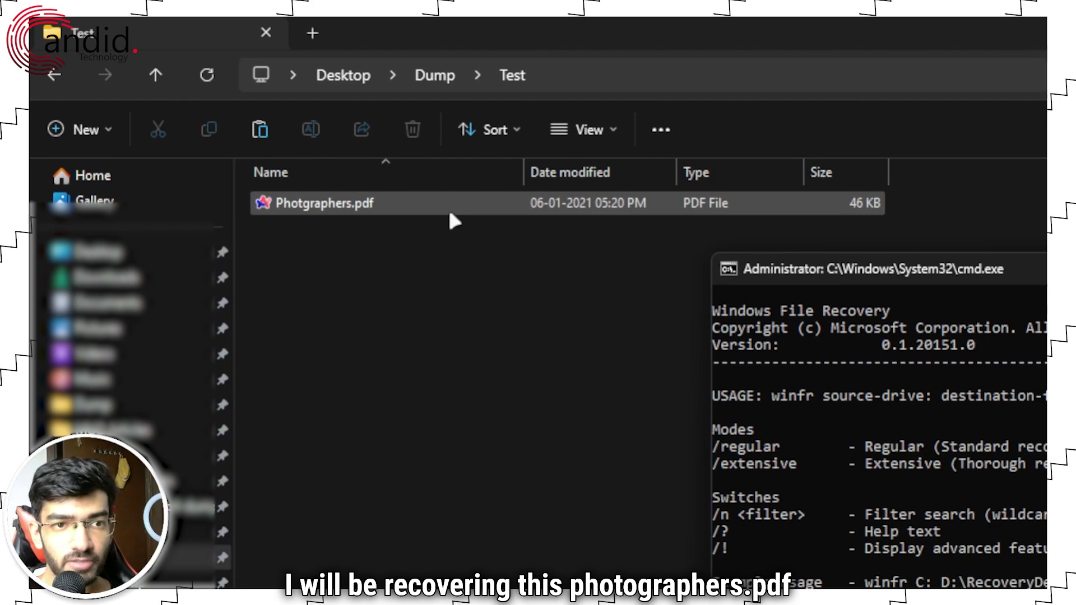
Permanently delete Photgraphers.pdf with Shift+Delete, then bring the command window back.
click(450, 213)
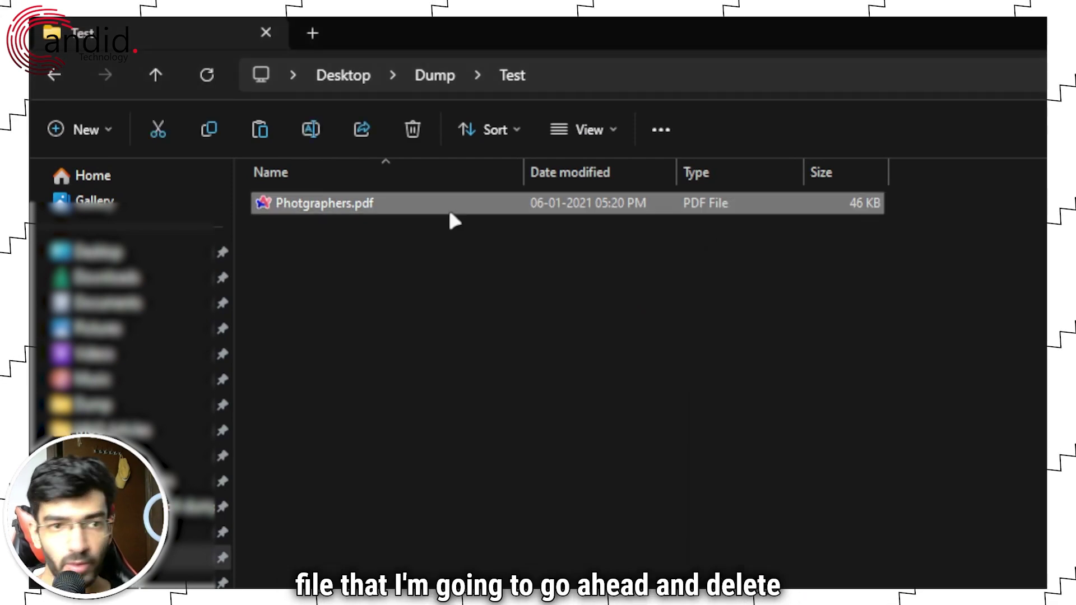
key(shift+Delete)
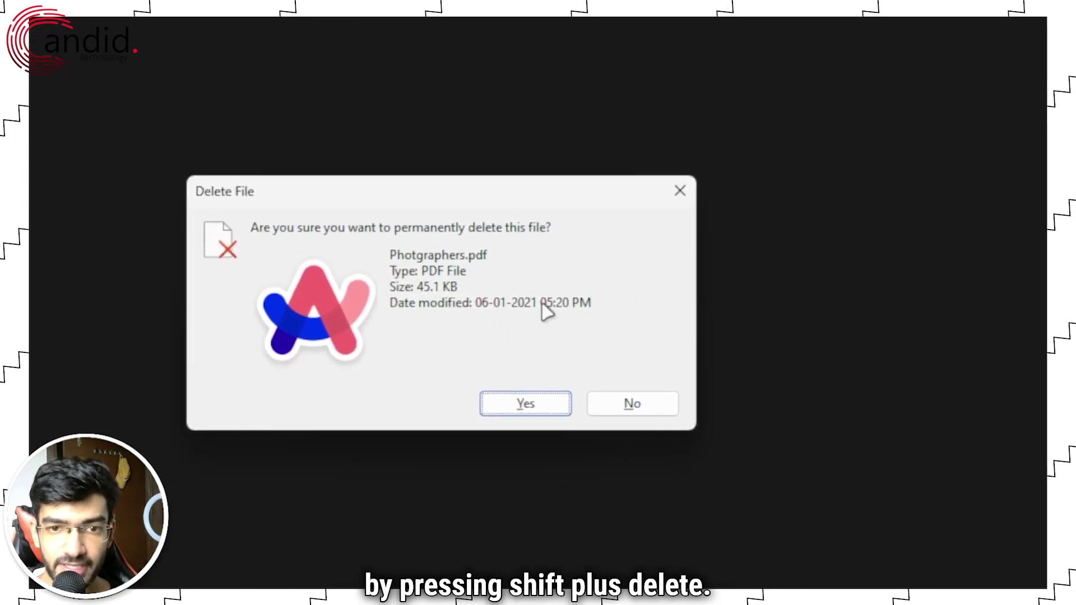
click(505, 407)
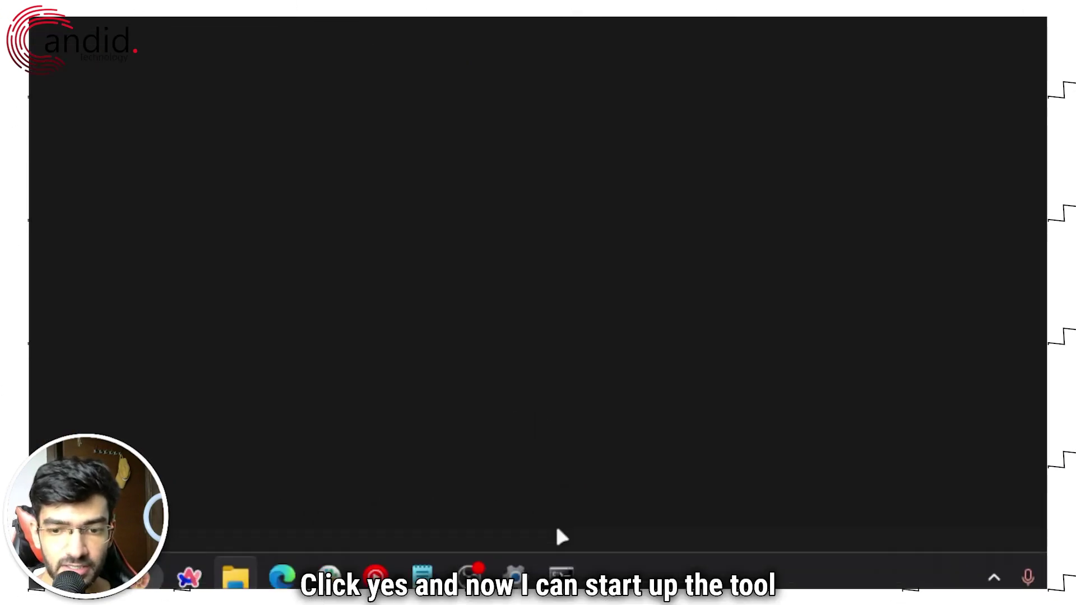
click(561, 574)
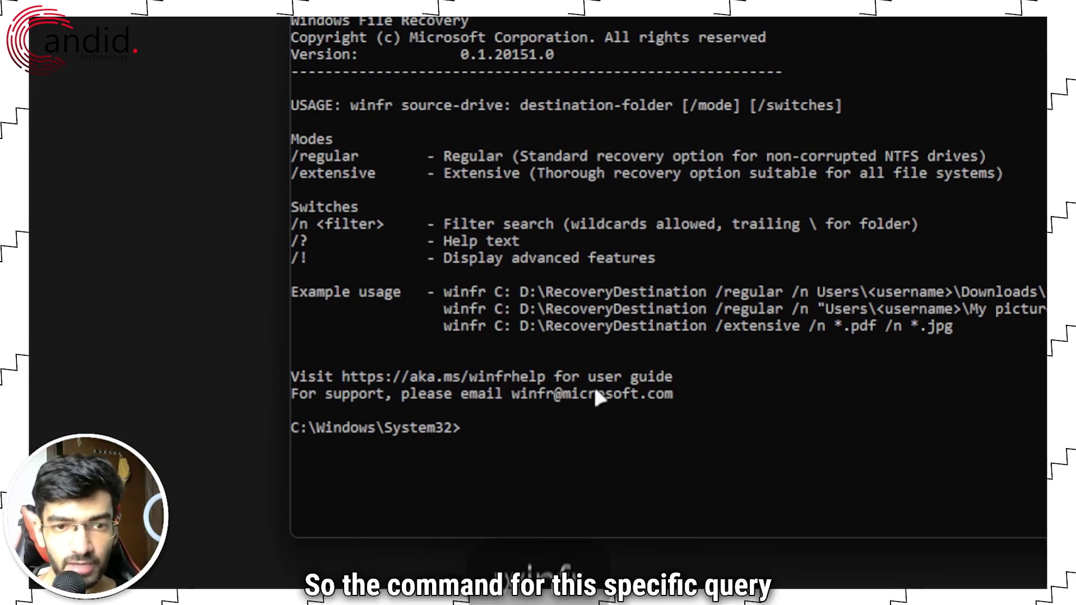
Enter winfr with the copied Test folder path as source, then D:\RecoveredFiles /regular /n.
text(winf)
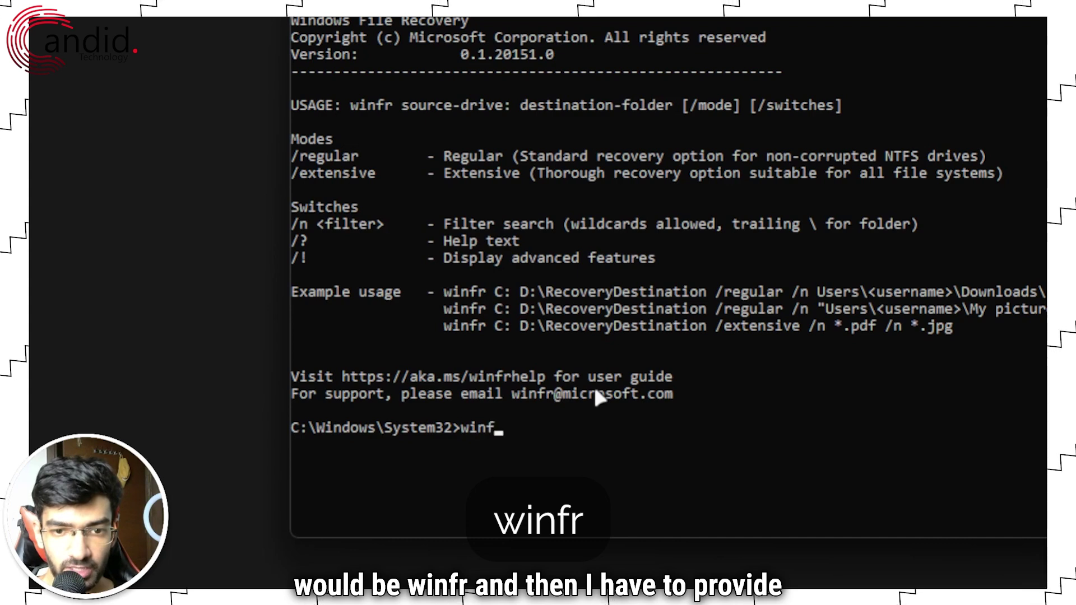
text(r)
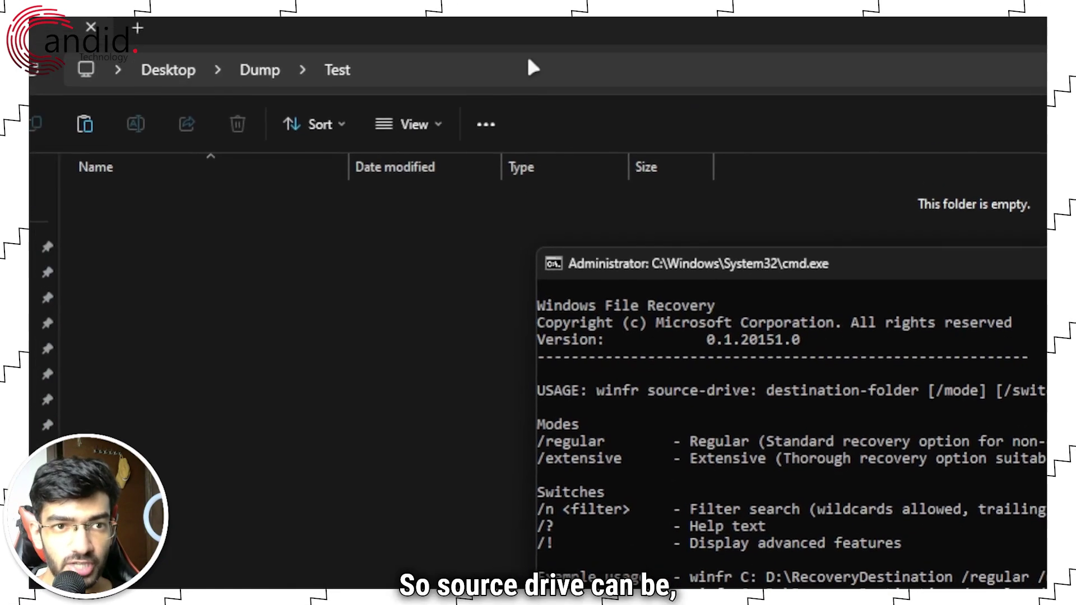
click(526, 72)
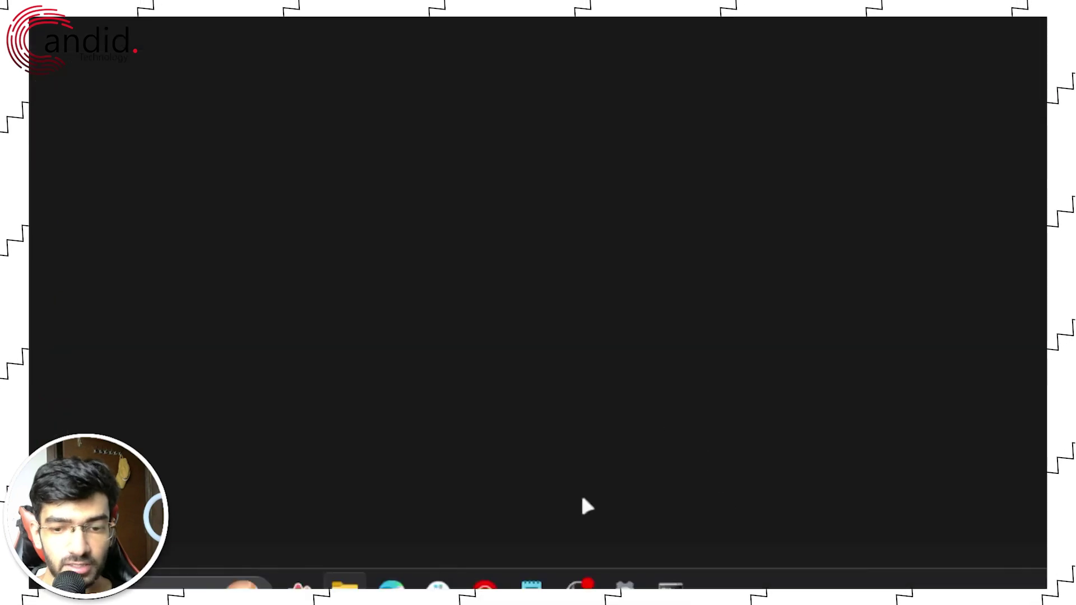
click(535, 583)
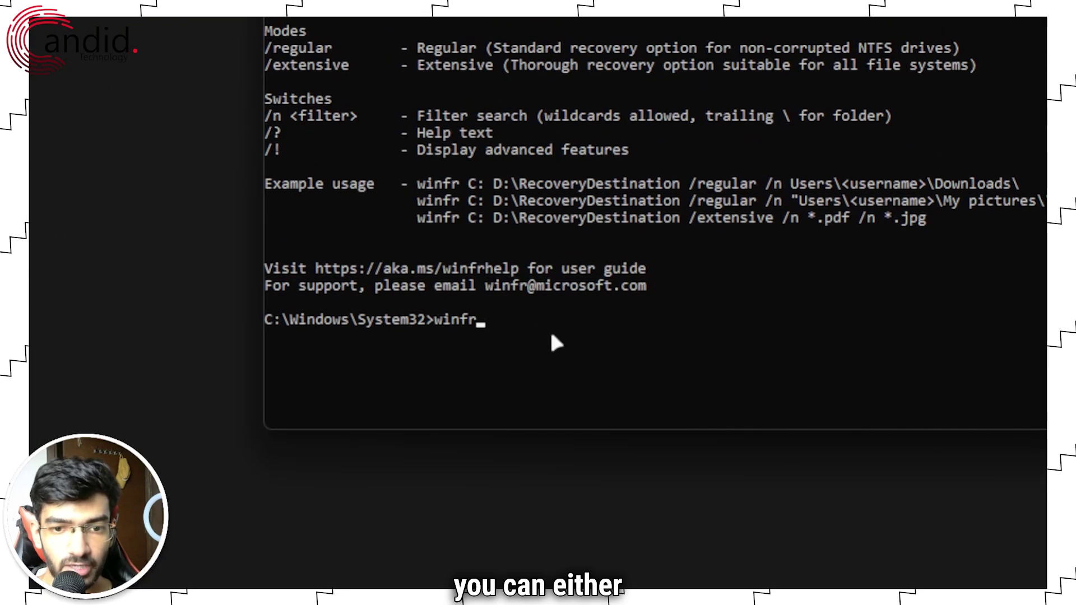
text(C:\Users\yadul\Desktop\Dump\Test)
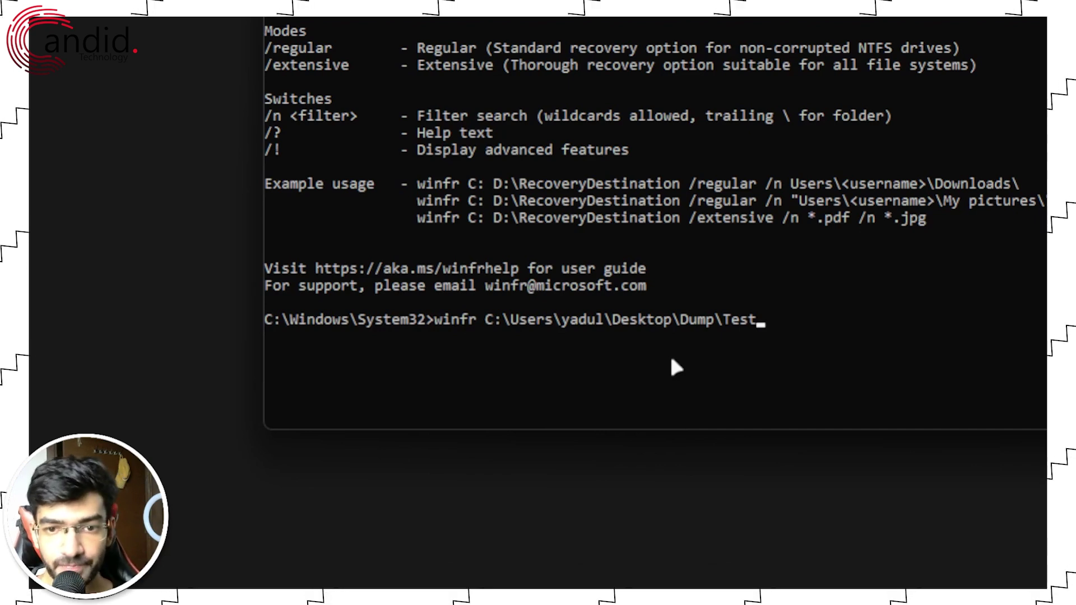
text(D)
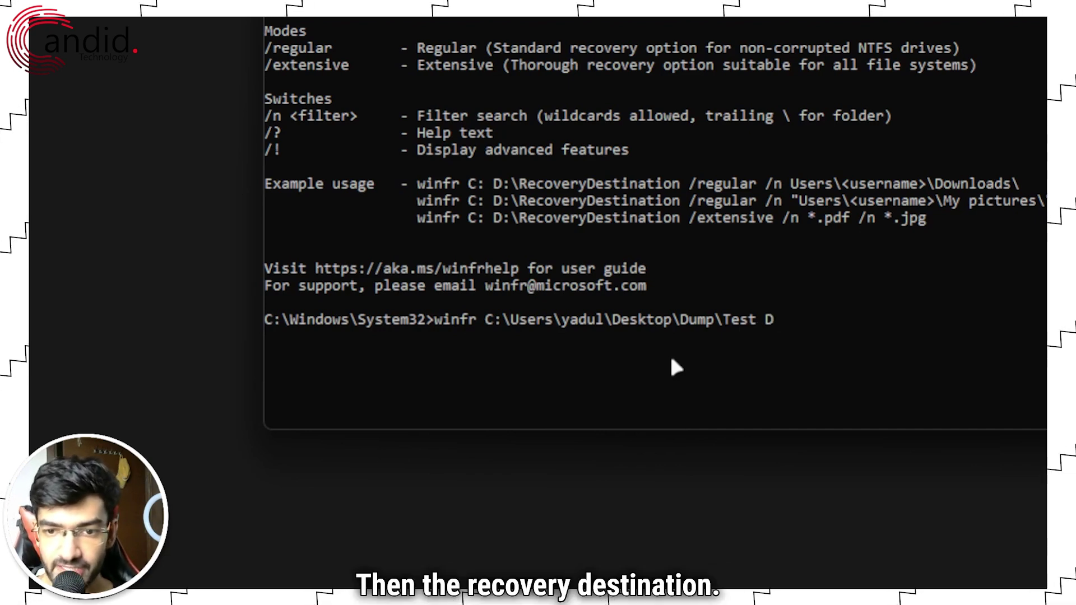
text(:)
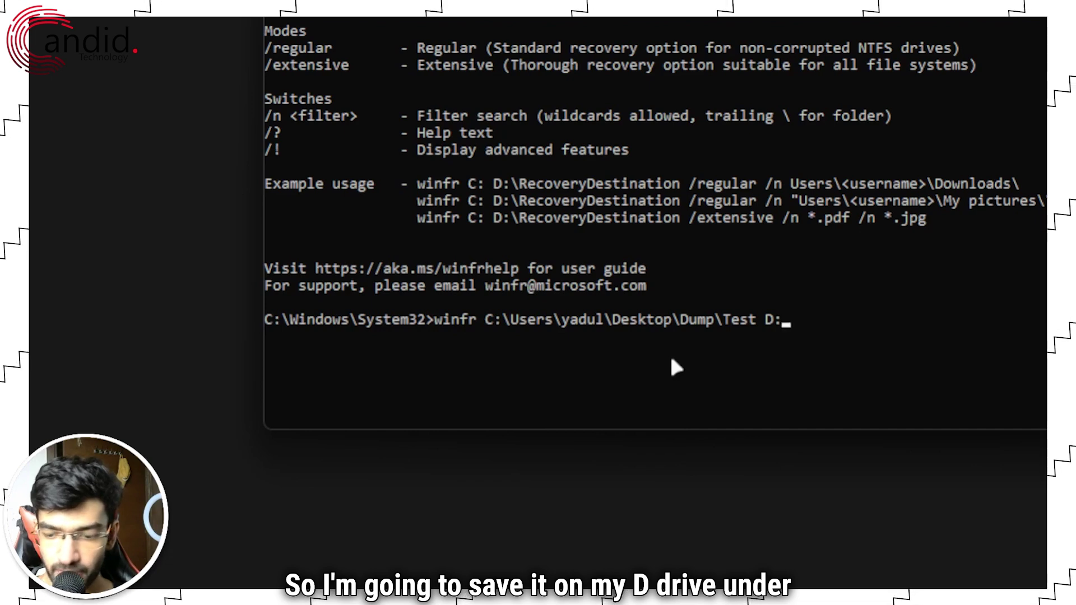
text(\Recov)
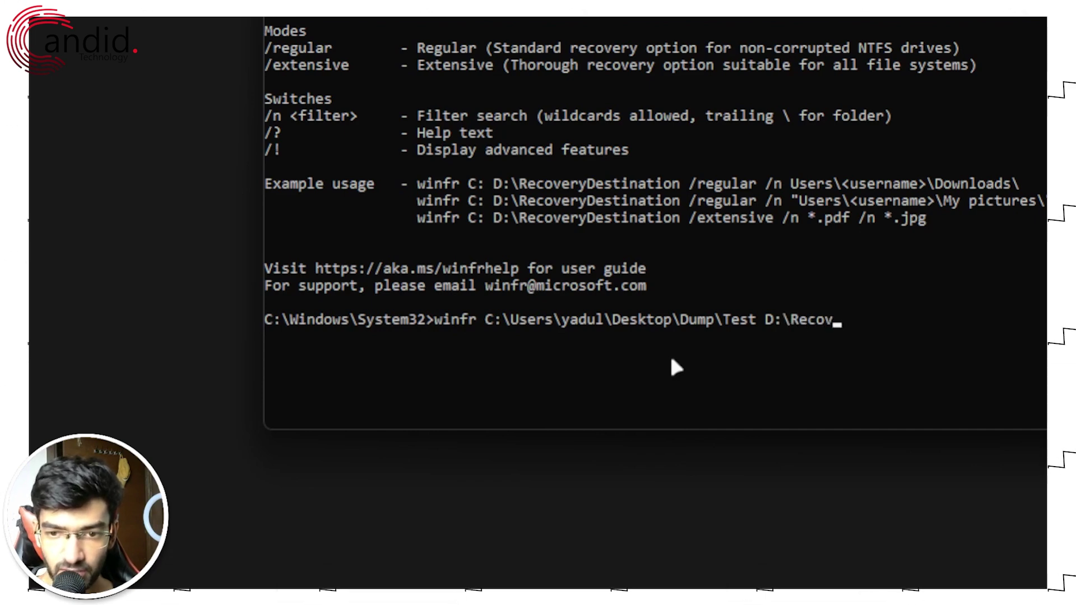
text(eredFiles)
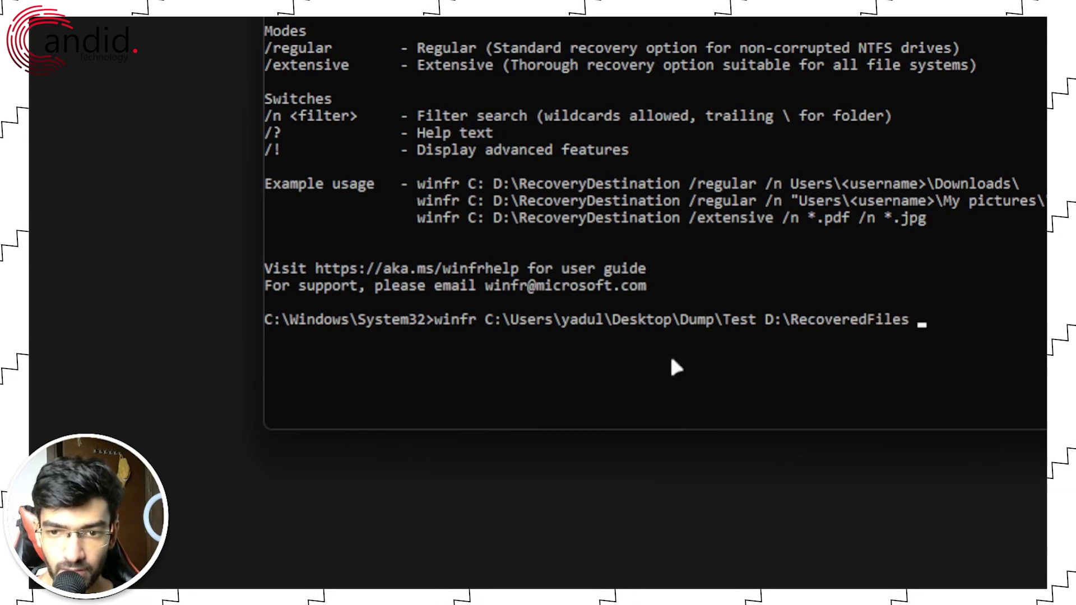
text( /regular)
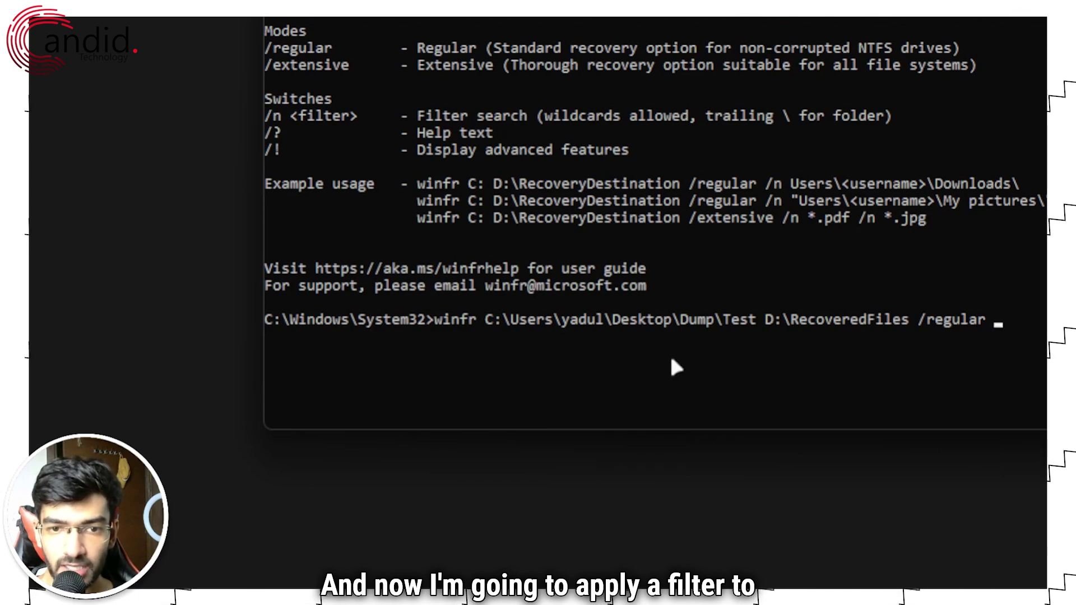
text(/n)
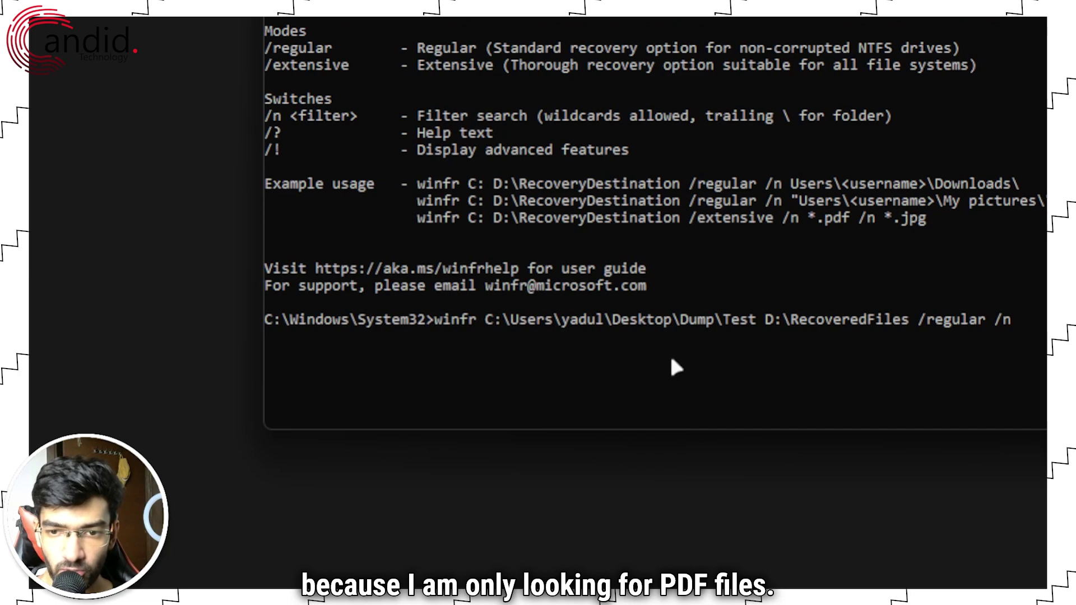
Change the source to C:, add *.pdf, and run winfr C: D:\RecoveredFiles /regular /n *.pdf.
key(Left)
key(Left)
key(Left)
key(Left)
key(Left)
key(Left)
key(Left)
key(Left)
key(Left)
key(Left)
key(Left)
key(Left)
key(Left)
key(Left)
key(Left)
key(Left)
key(Left)
key(Left)
key(Left)
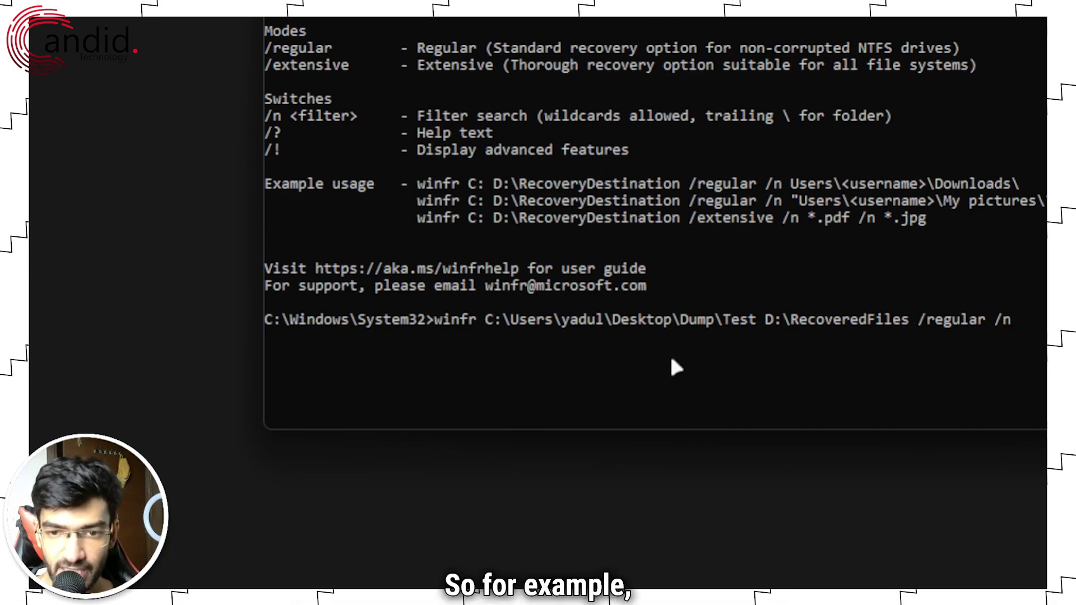
key(BackSpace)
key(BackSpace)
key(BackSpace)
key(BackSpace)
key(BackSpace)
key(BackSpace)
key(BackSpace)
key(BackSpace)
key(BackSpace)
key(BackSpace)
key(BackSpace)
key(BackSpace)
key(BackSpace)
key(BackSpace)
key(BackSpace)
key(BackSpace)
key(BackSpace)
key(BackSpace)
key(BackSpace)
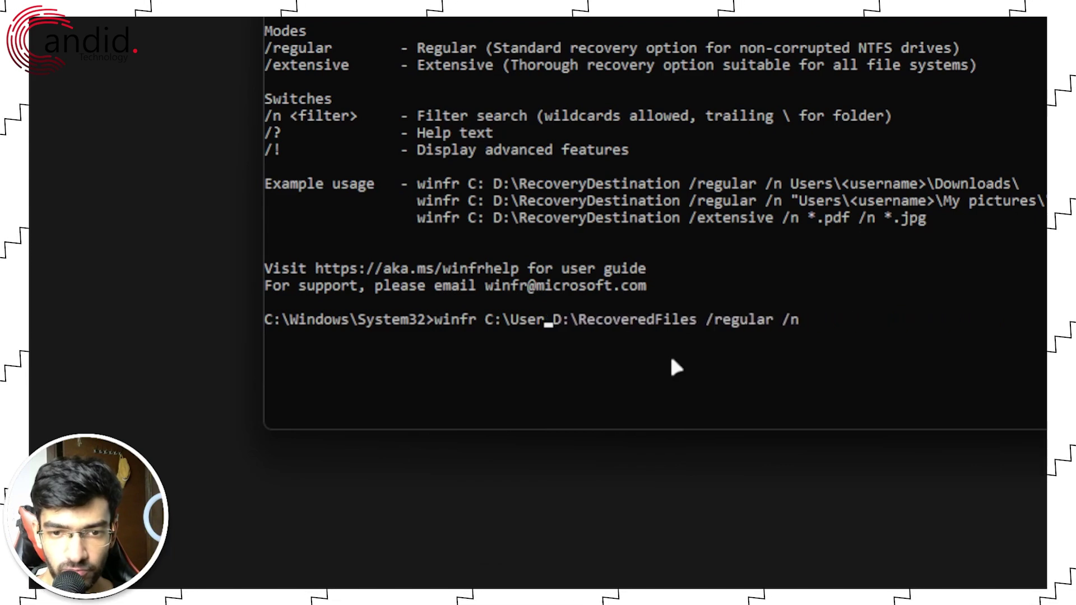
key(BackSpace)
key(BackSpace)
key(BackSpace)
key(BackSpace)
key(BackSpace)
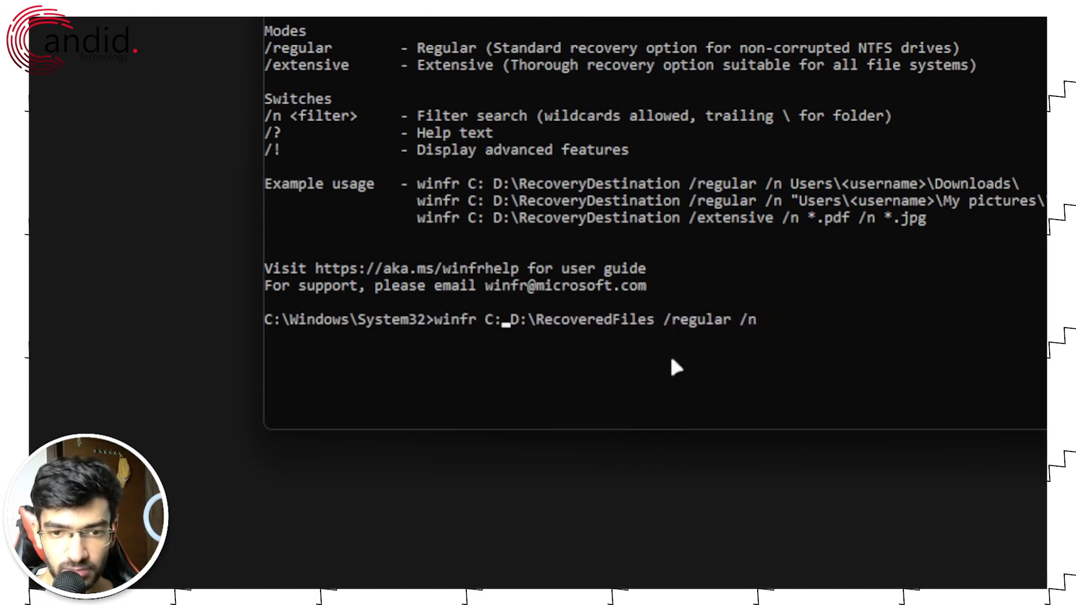
key(Right)
key(Right)
key(Right)
key(Right)
key(Right)
key(Right)
key(Right)
key(Right)
key(Right)
key(Right)
key(Right)
key(Right)
key(Right)
key(Right)
key(Right)
key(Right)
key(Right)
key(Right)
key(Right)
key(Right)
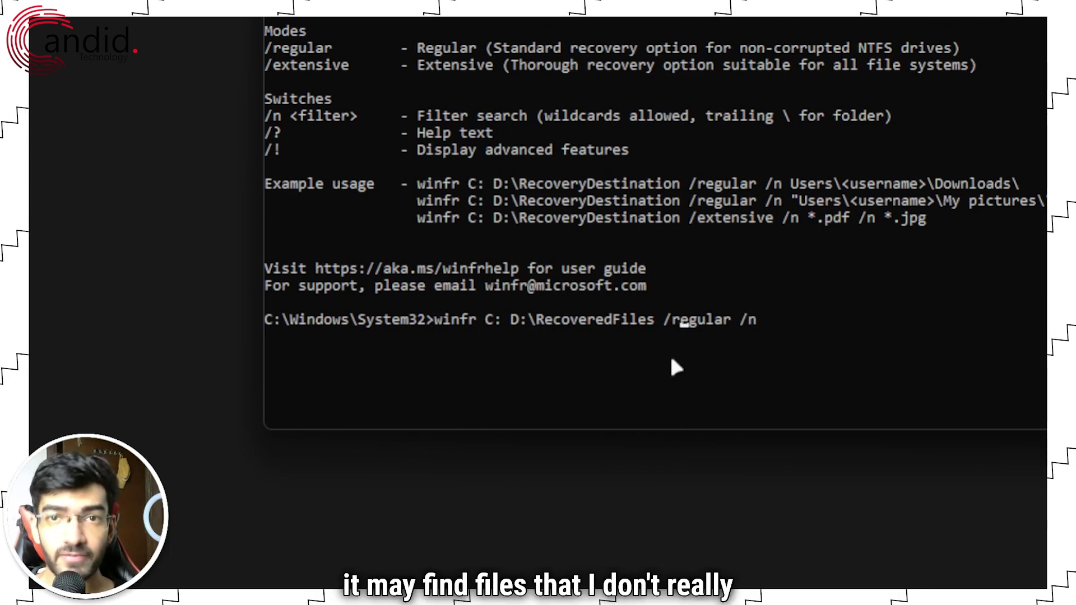
key(Right)
key(Right)
key(Right)
key(Right)
key(Right)
key(Right)
key(Right)
key(Right)
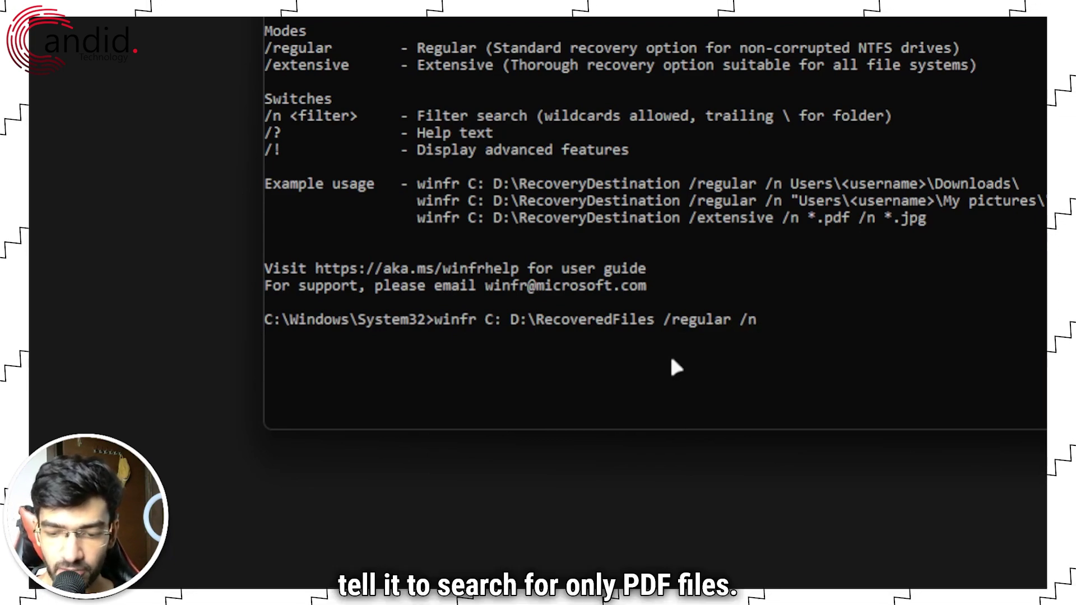
text(*.)
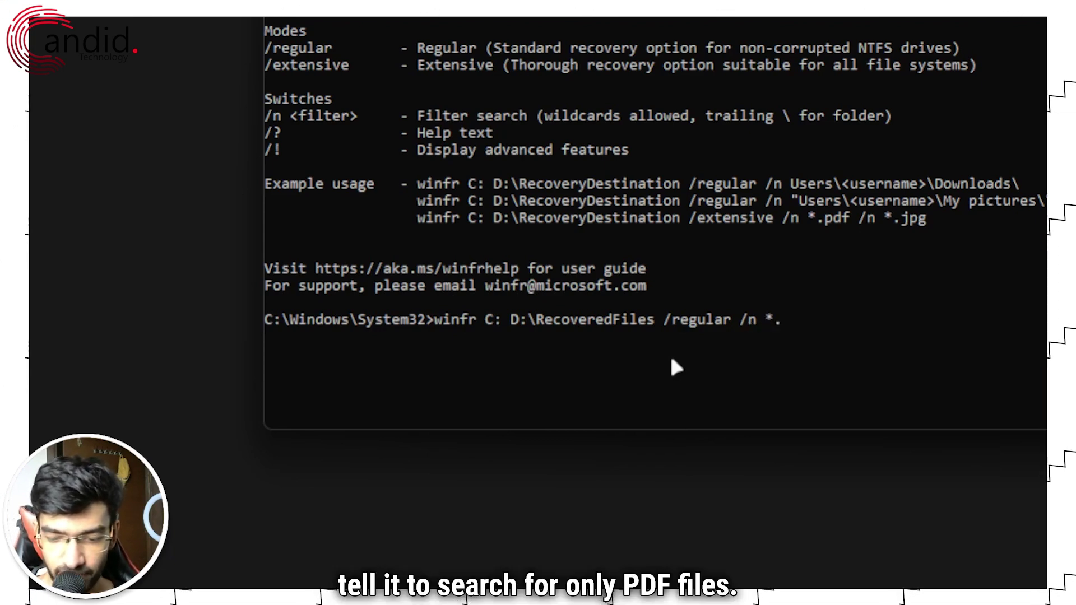
text(pdf)
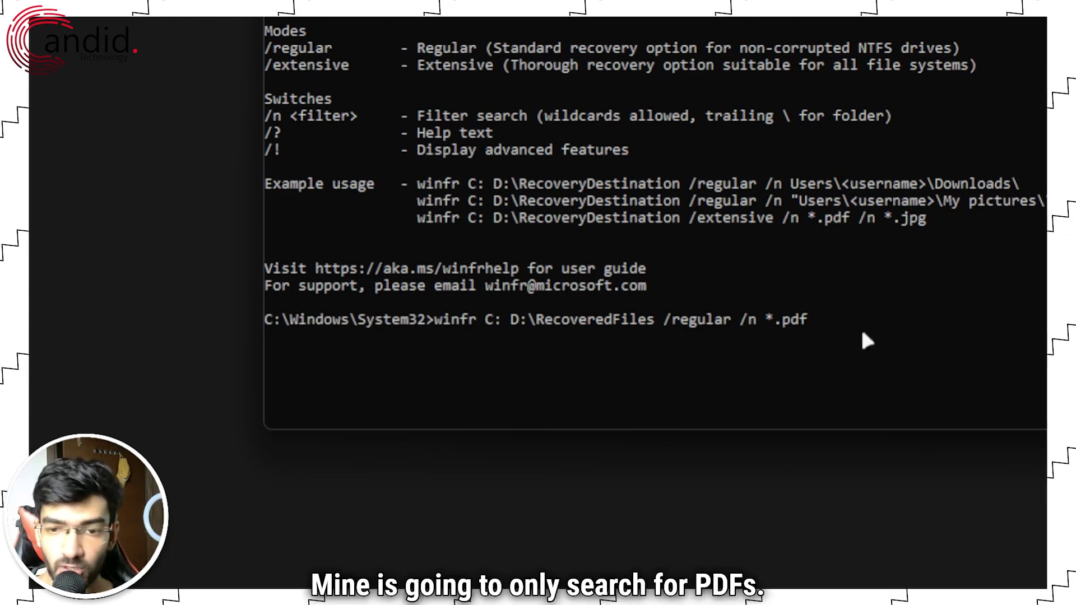
key(Return)
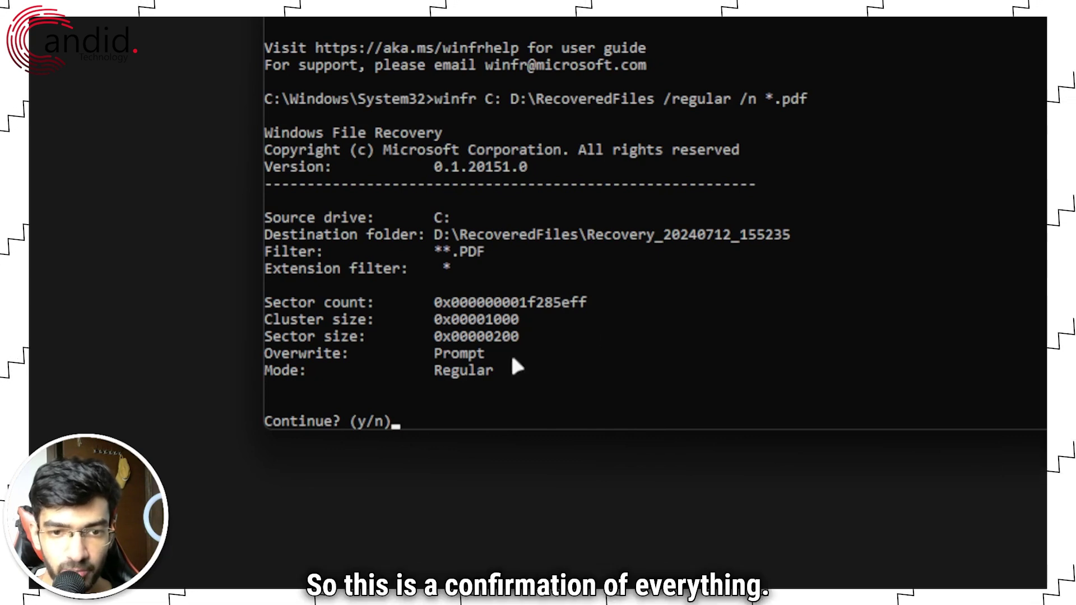
Answer y to start the regular PDF scan of C:, which finds no recoverable files.
key(y)
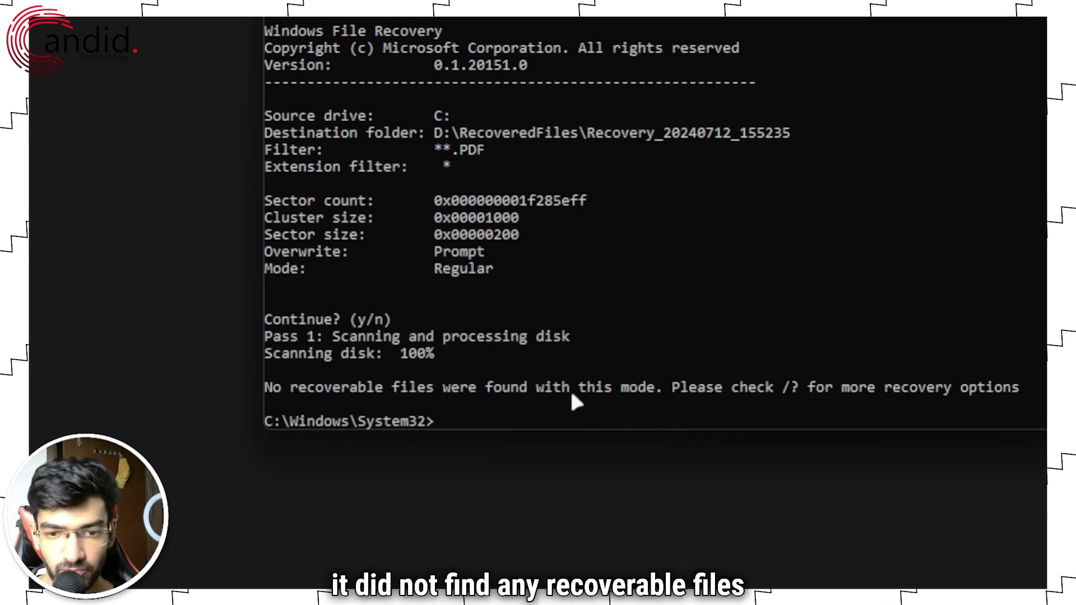
Rerun the PDF recovery command with /extensive instead of /regular and confirm with y.
key(Up)
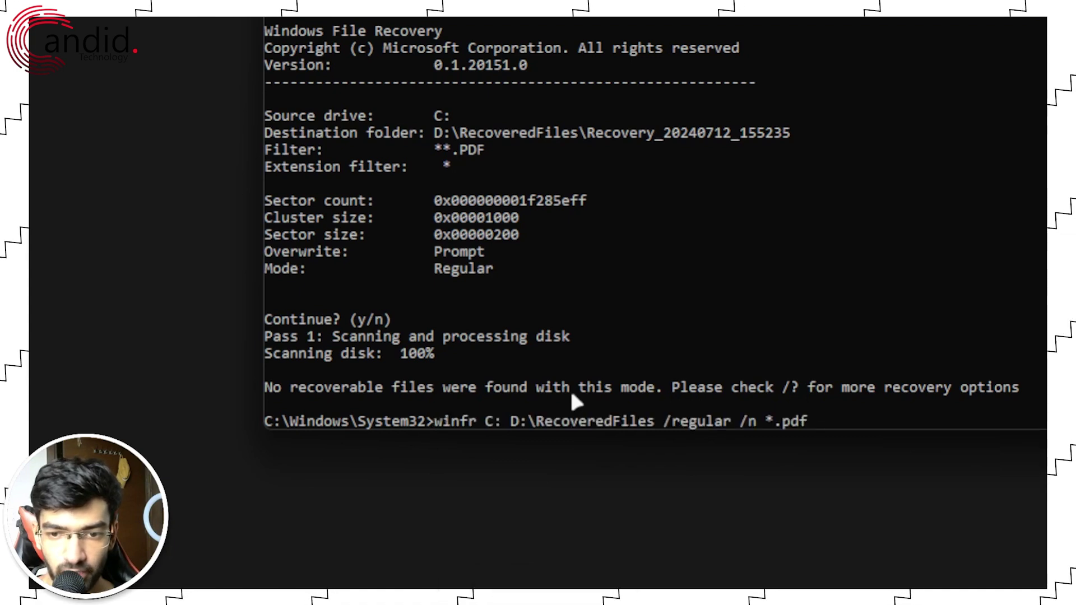
key(Left)
key(Left)
key(Left)
key(Left)
key(Left)
key(Left)
key(Left)
key(Left)
key(Left)
key(BackSpace)
key(BackSpace)
key(BackSpace)
key(BackSpace)
key(BackSpace)
key(BackSpace)
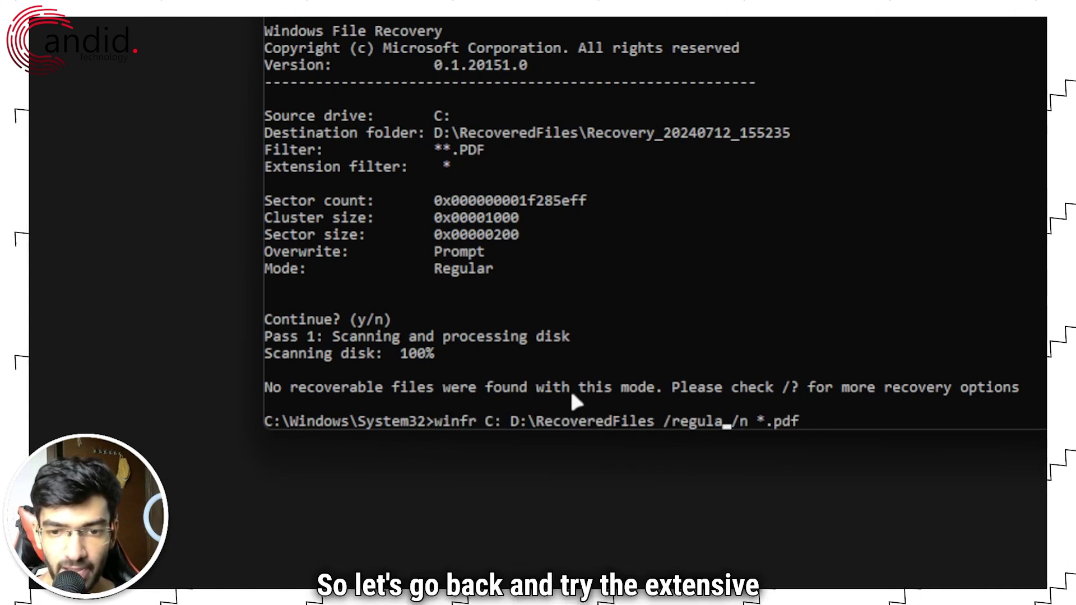
key(BackSpace)
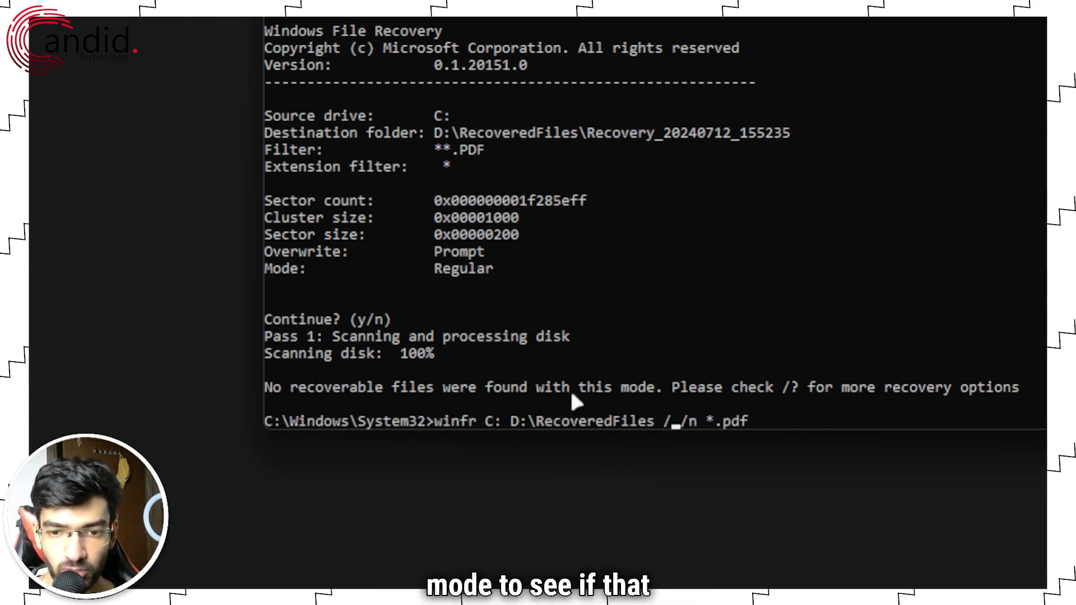
text(extensive)
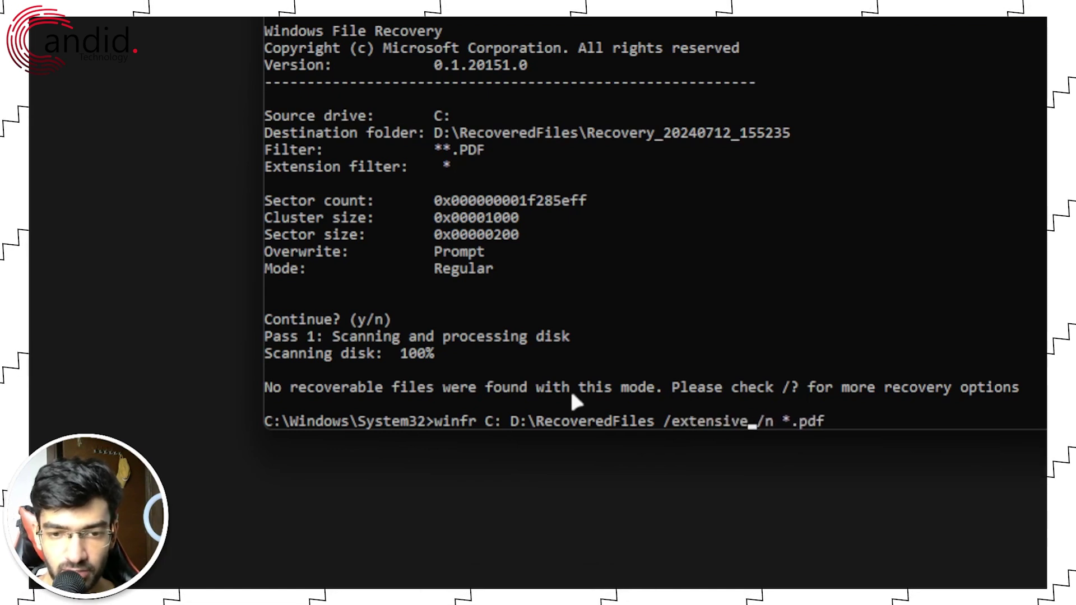
key(Return)
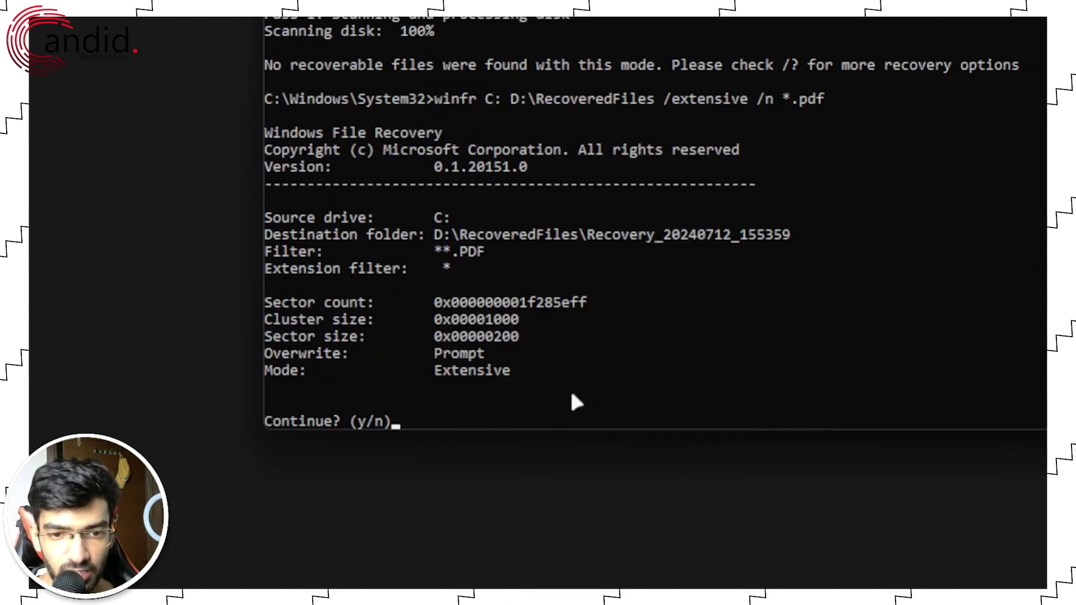
key(y)
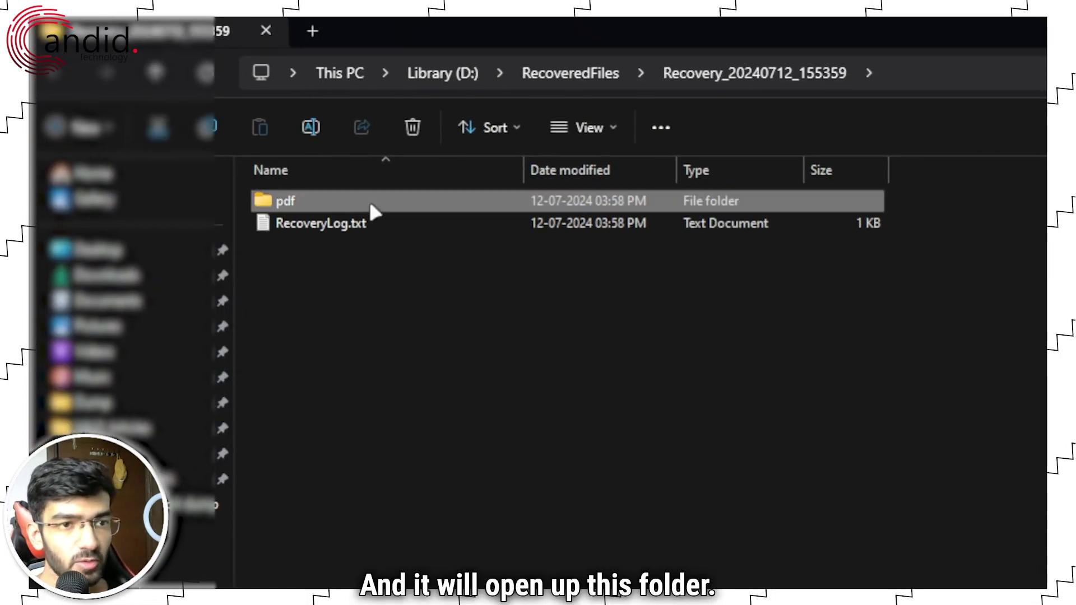
Open the pdf folder in Recovery_20240712_155359 to list 0.pdf through 8.pdf.
double_click(369, 203)
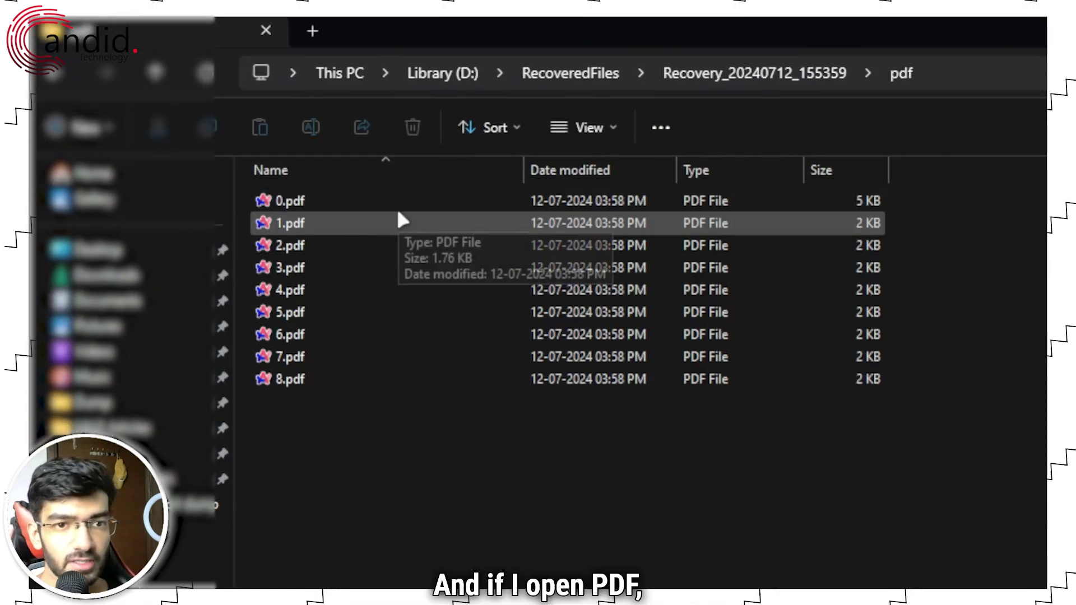